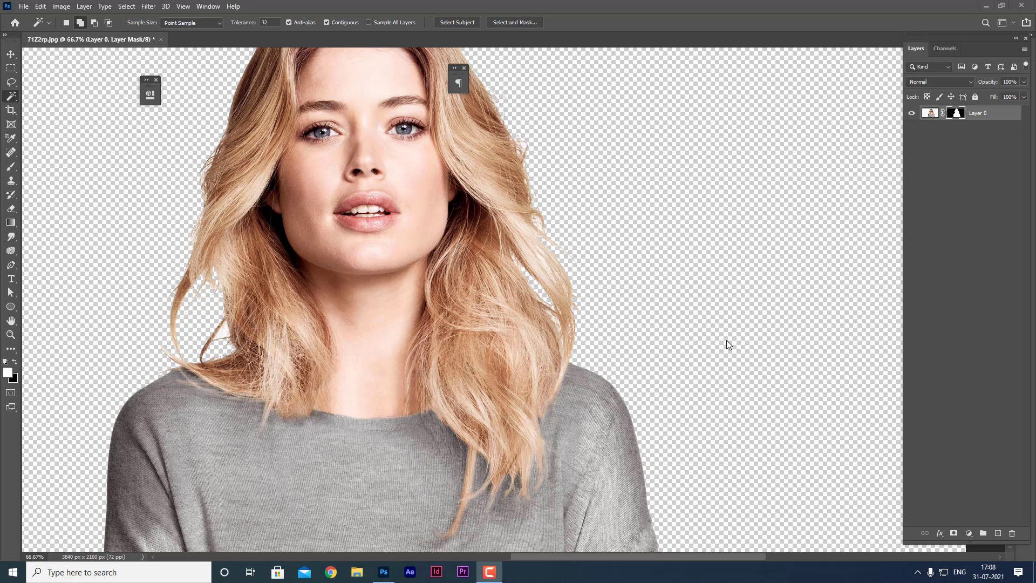
Step: Hide the woman's cutout layer and close the 71Z2rp.jpg portrait without saving
{"action": "left_click", "coordinate": [10, 54]}
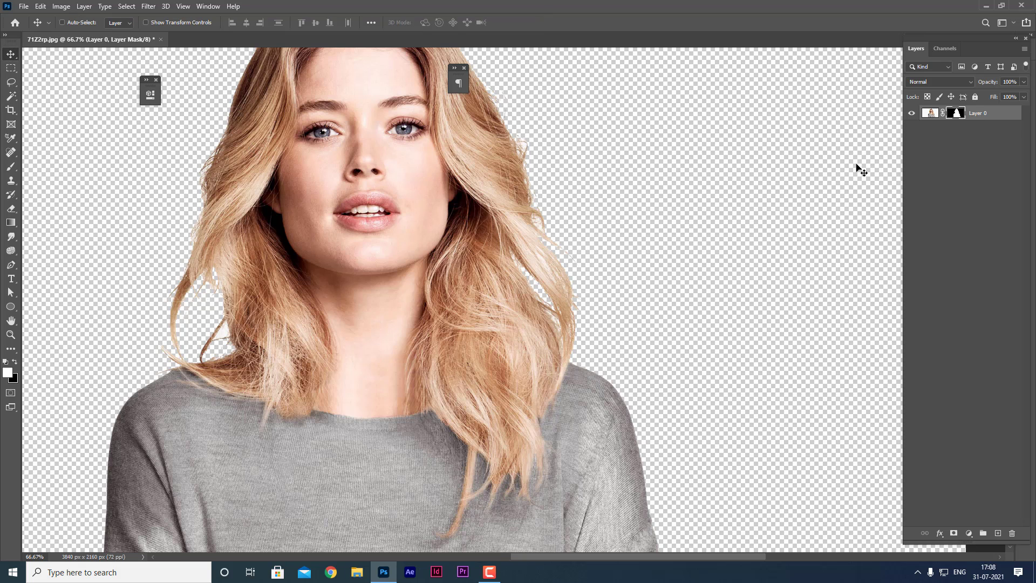
{"action": "key", "text": "ctrl+minus"}
{"action": "key", "text": "ctrl+minus"}
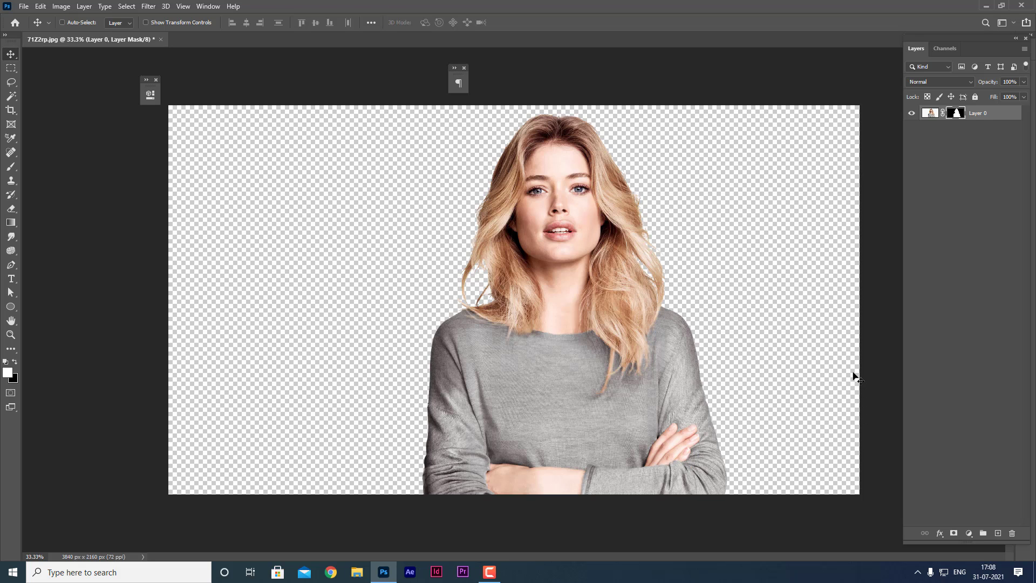
{"action": "left_click", "coordinate": [912, 113]}
{"action": "left_click", "coordinate": [162, 39]}
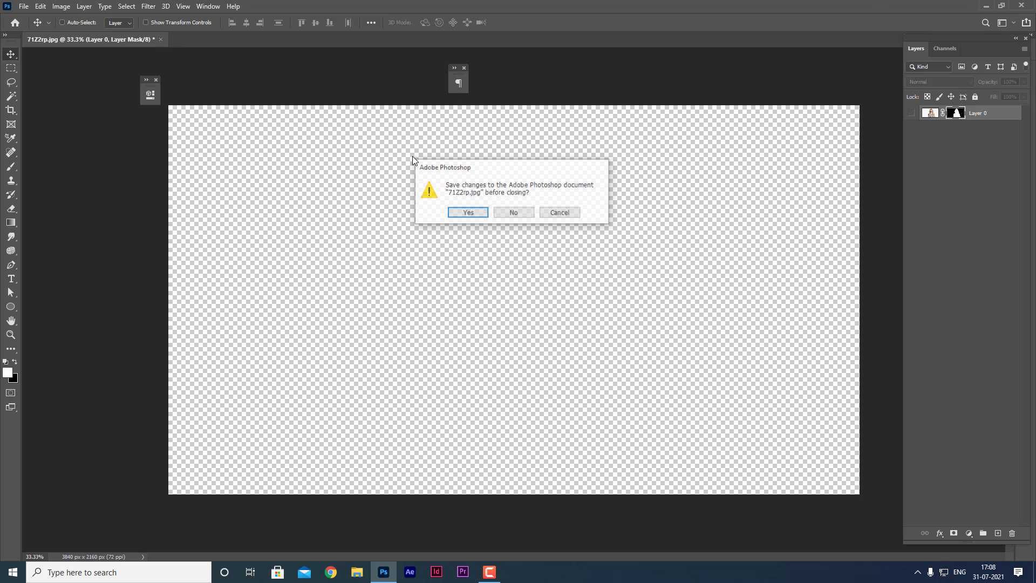
{"action": "left_click", "coordinate": [517, 216]}
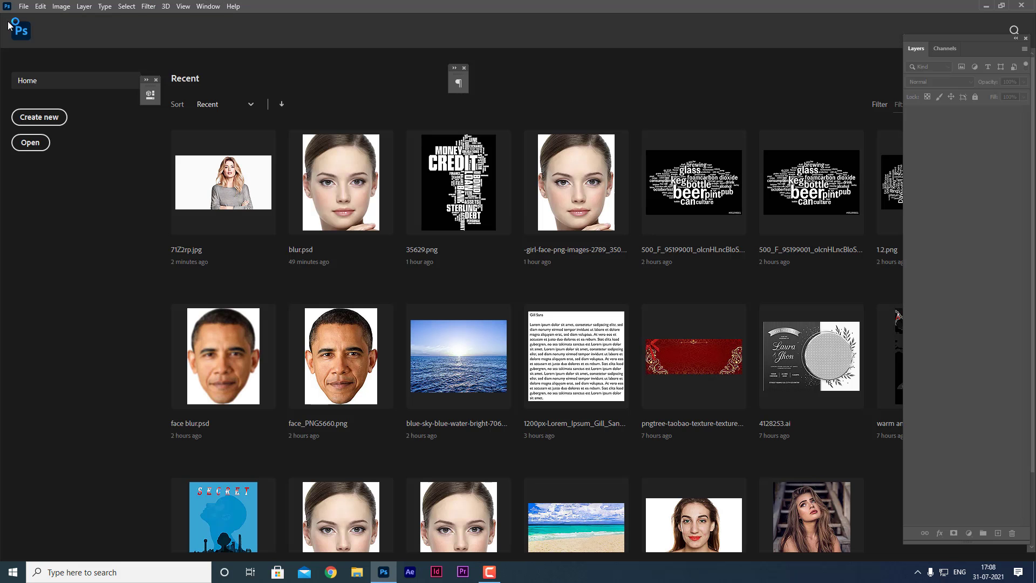
Step: Open the Krishna statue image 81hbjO06MSL._SL1500_.jpg from the Home screen
{"action": "left_click", "coordinate": [30, 142]}
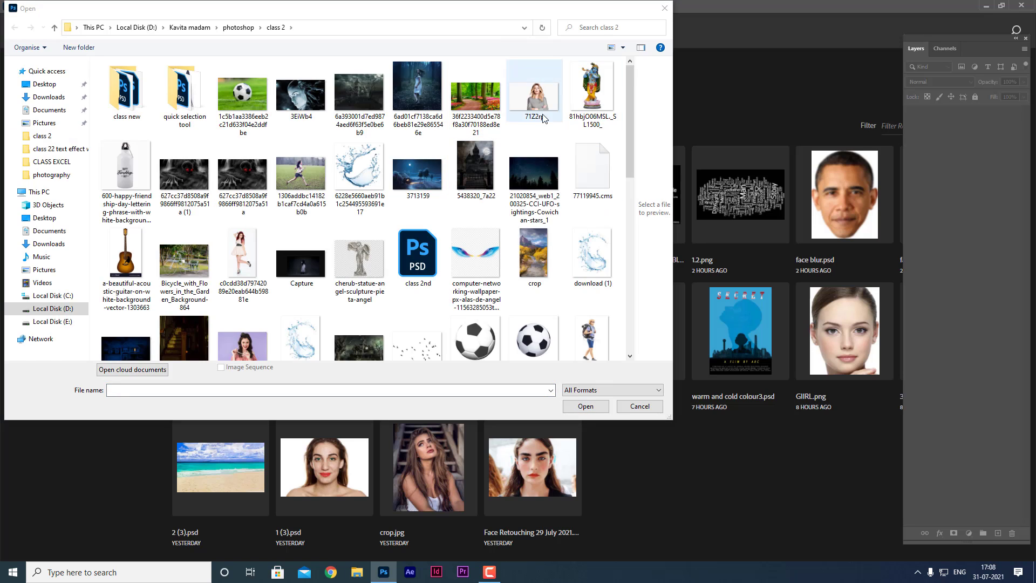
{"action": "left_click", "coordinate": [592, 94]}
{"action": "double_click", "coordinate": [591, 93]}
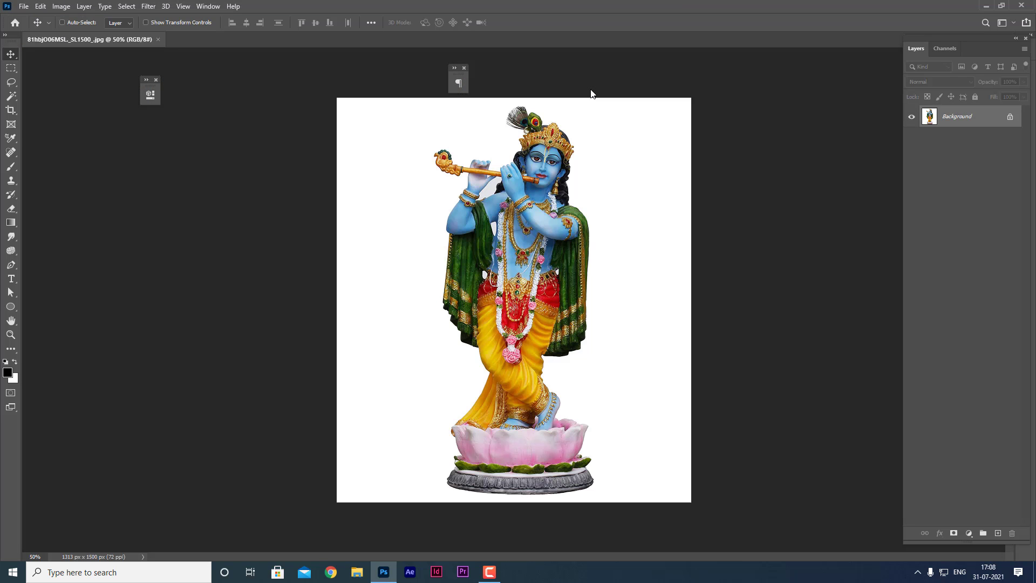
Step: Select the Krishna statue by boxing it with the Object Selection Tool
{"action": "left_click", "coordinate": [12, 96]}
{"action": "right_click", "coordinate": [11, 96]}
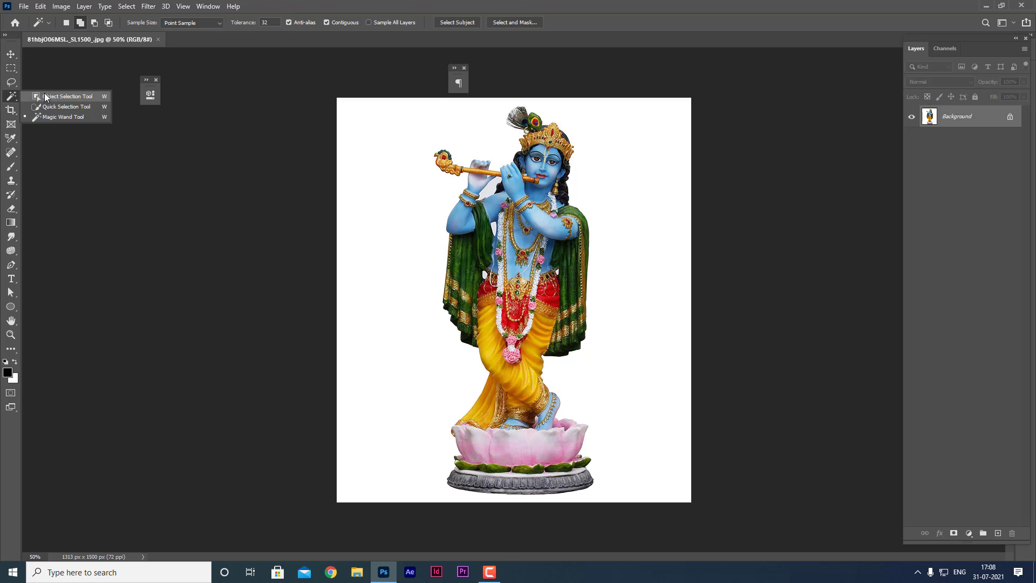
{"action": "left_click", "coordinate": [45, 96]}
{"action": "mouse_move", "coordinate": [400, 102]}
{"action": "left_mouse_down"}
{"action": "mouse_move", "coordinate": [642, 427]}
{"action": "mouse_move", "coordinate": [656, 495]}
{"action": "left_mouse_up"}
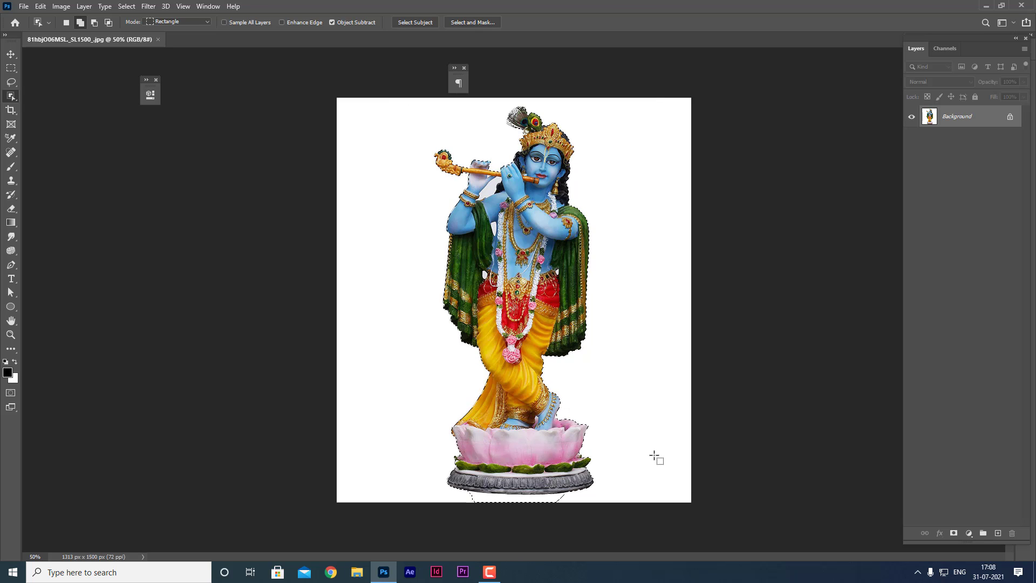
{"action": "key", "text": "ctrl+plus"}
{"action": "scroll", "coordinate": [654, 455], "scroll_direction": "down", "scroll_amount": 2}
{"action": "scroll", "coordinate": [671, 399], "scroll_direction": "down", "scroll_amount": 3}
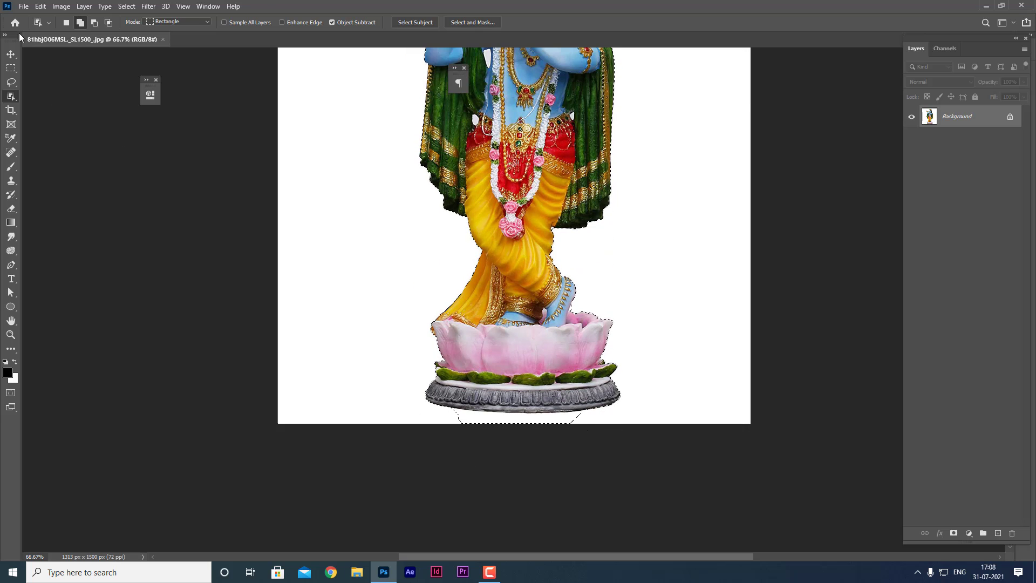
Step: Subtract the stray white strip under the lotus base from the selection
{"action": "left_click", "coordinate": [93, 23]}
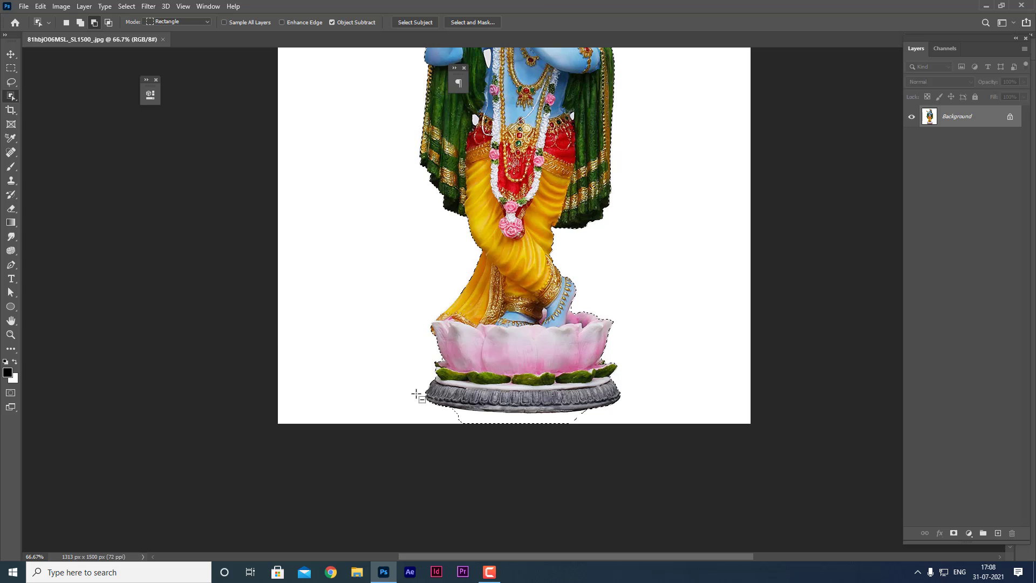
{"action": "left_click", "coordinate": [94, 23]}
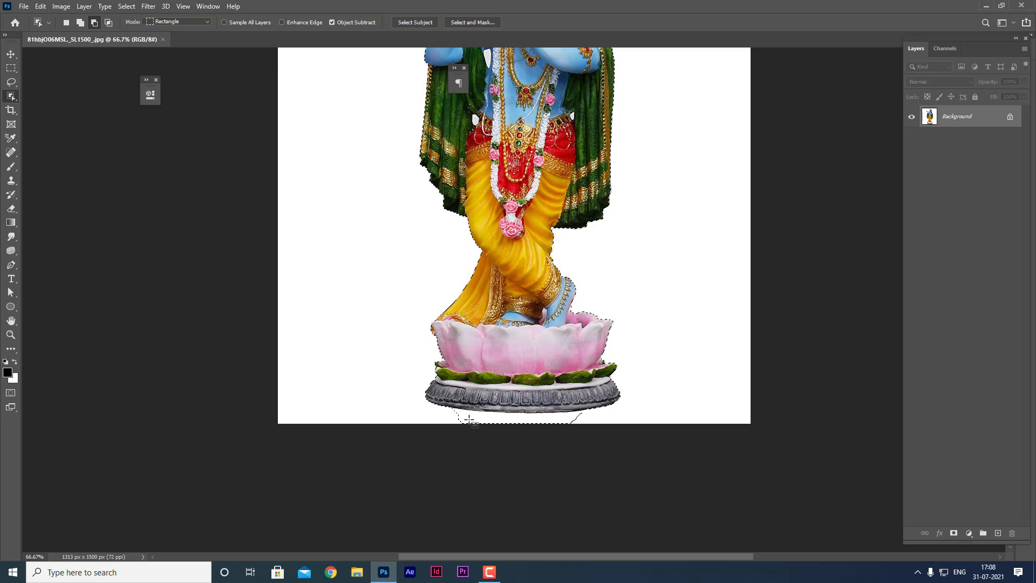
{"action": "left_click_drag", "start_coordinate": [442, 408], "coordinate": [615, 435]}
{"action": "left_click_drag", "start_coordinate": [455, 412], "coordinate": [596, 442]}
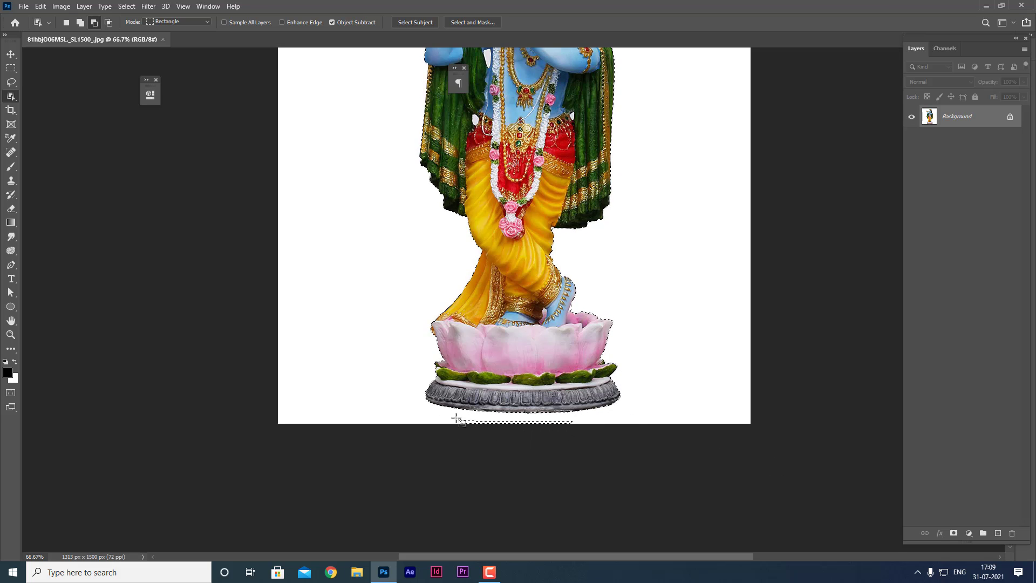
{"action": "left_click_drag", "start_coordinate": [456, 418], "coordinate": [629, 453]}
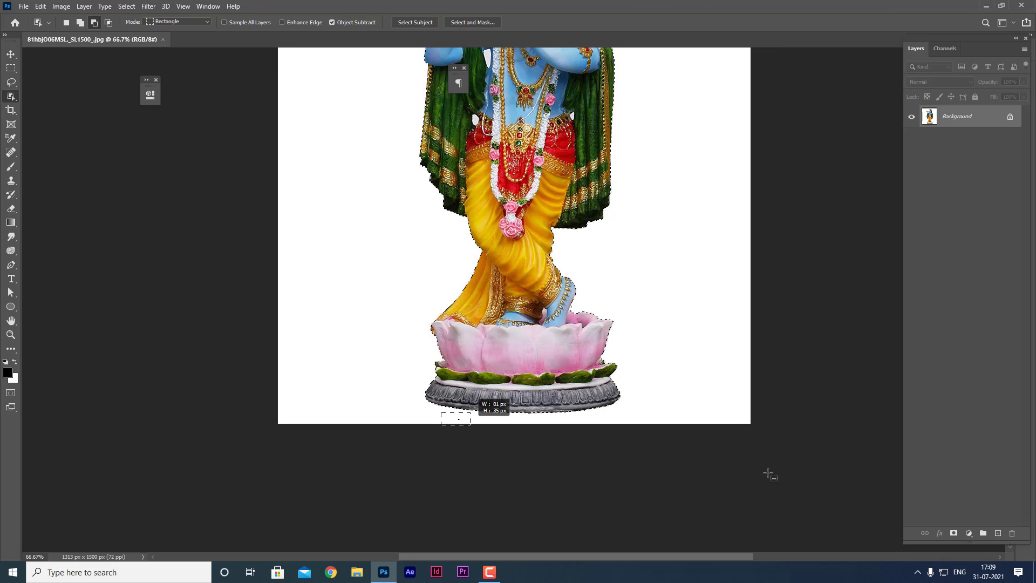
{"action": "scroll", "coordinate": [761, 399], "scroll_direction": "up", "scroll_amount": 3}
{"action": "key", "text": "ctrl+minus"}
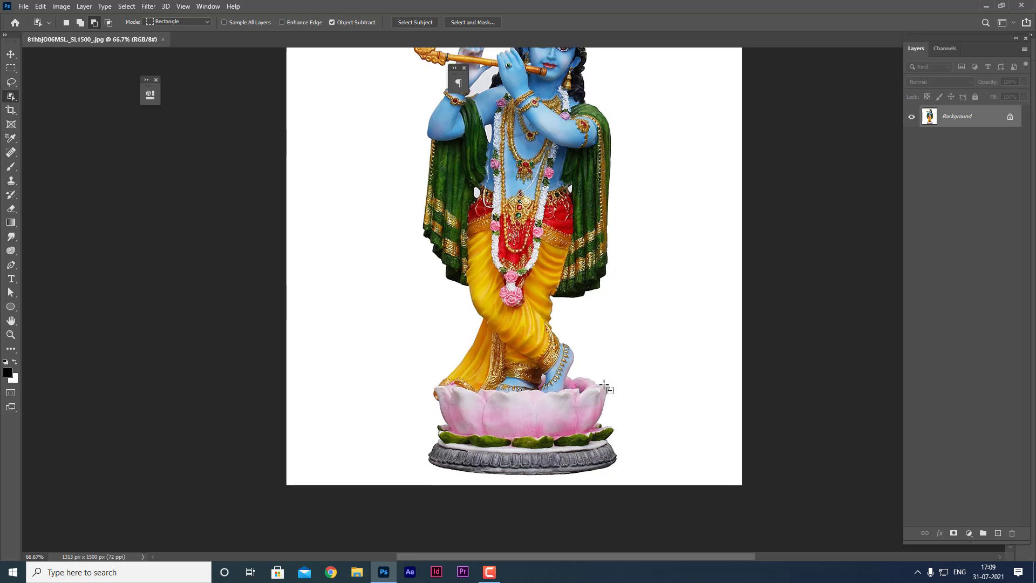
{"action": "key", "text": "ctrl+plus"}
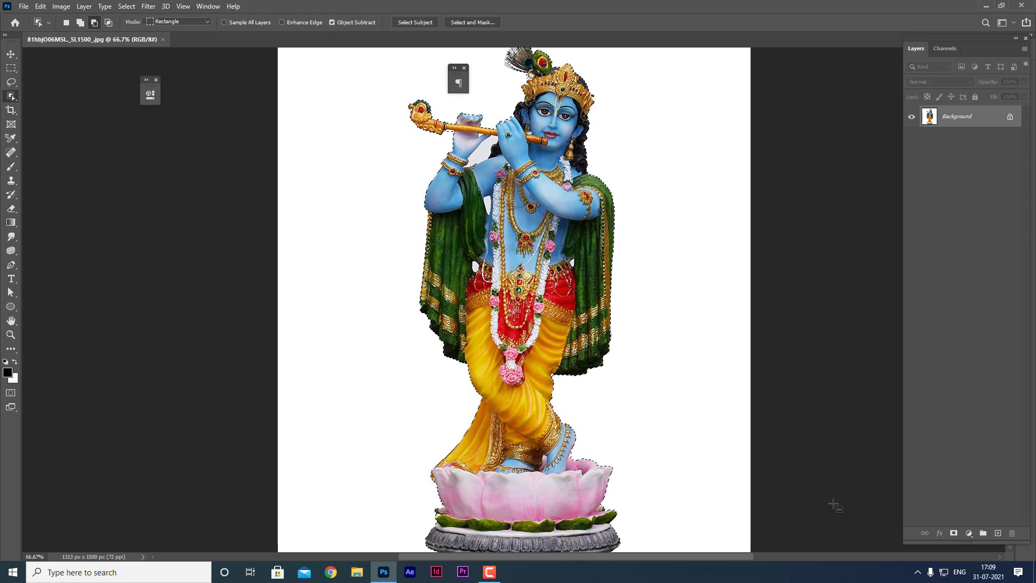
Step: Add a layer mask hiding the statue's white background, then switch to the Magic Wand Tool
{"action": "left_click", "coordinate": [953, 534]}
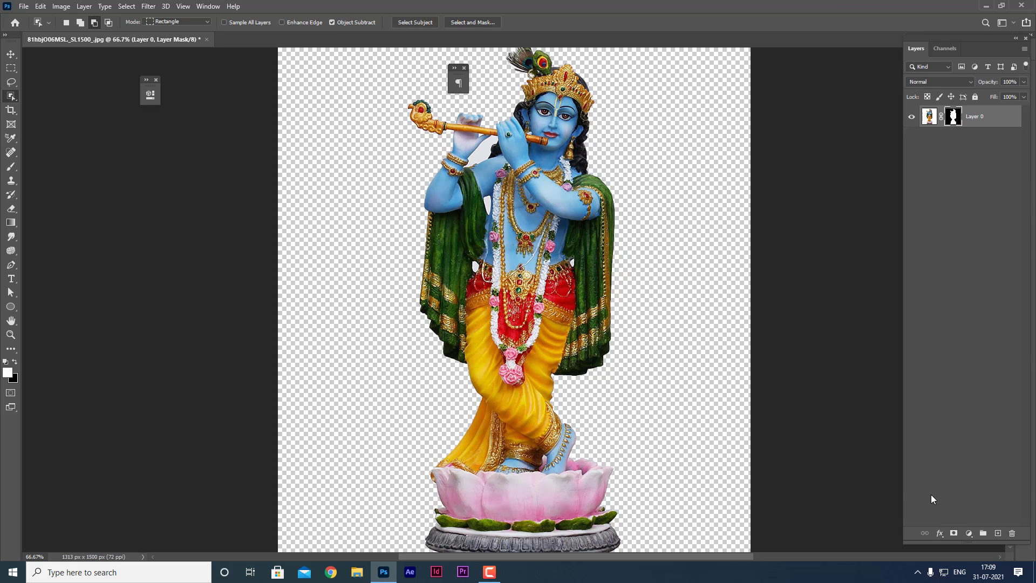
{"action": "scroll", "coordinate": [478, 217], "scroll_direction": "up", "scroll_amount": 2}
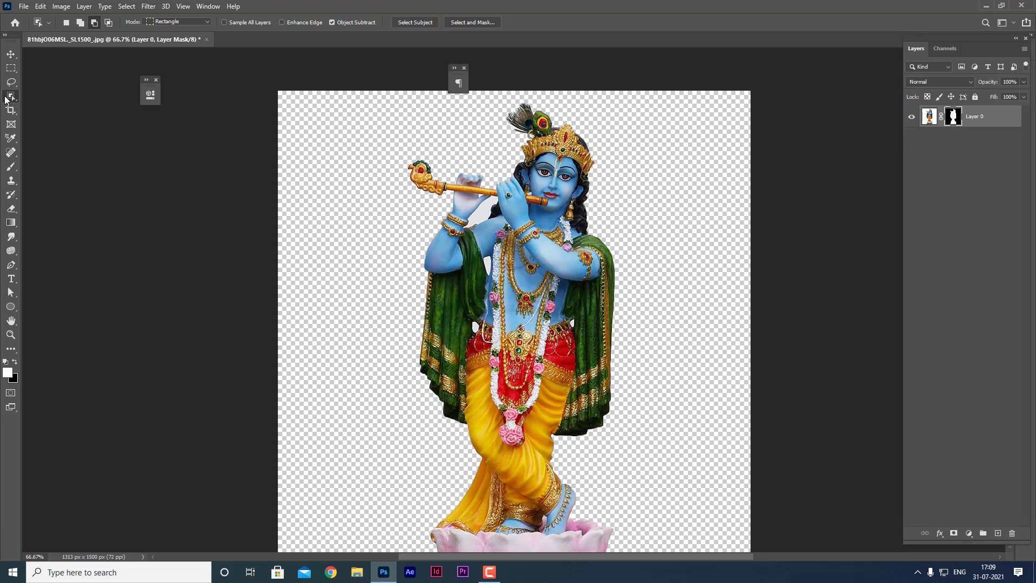
{"action": "right_click", "coordinate": [5, 97]}
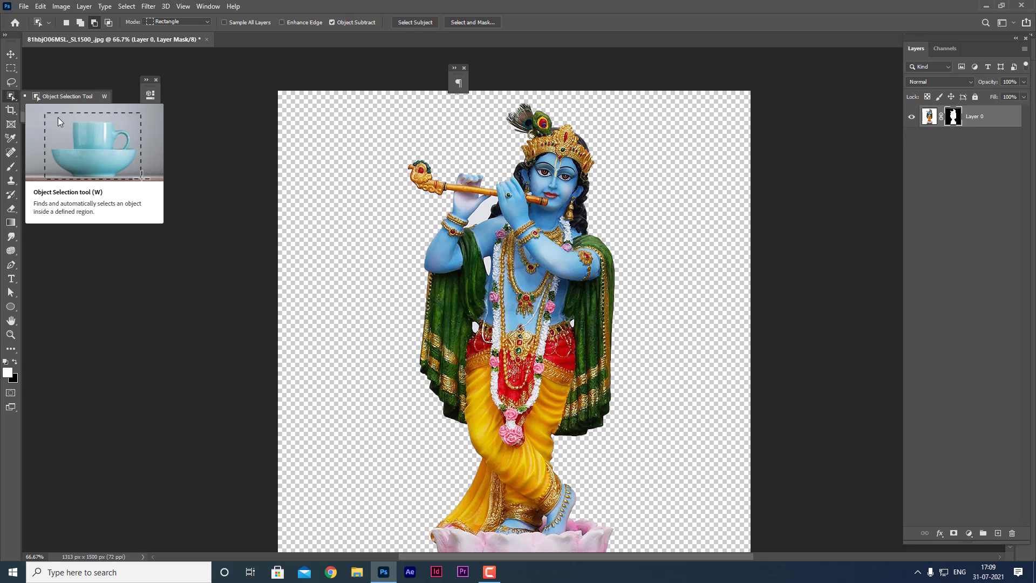
{"action": "key", "text": "Escape"}
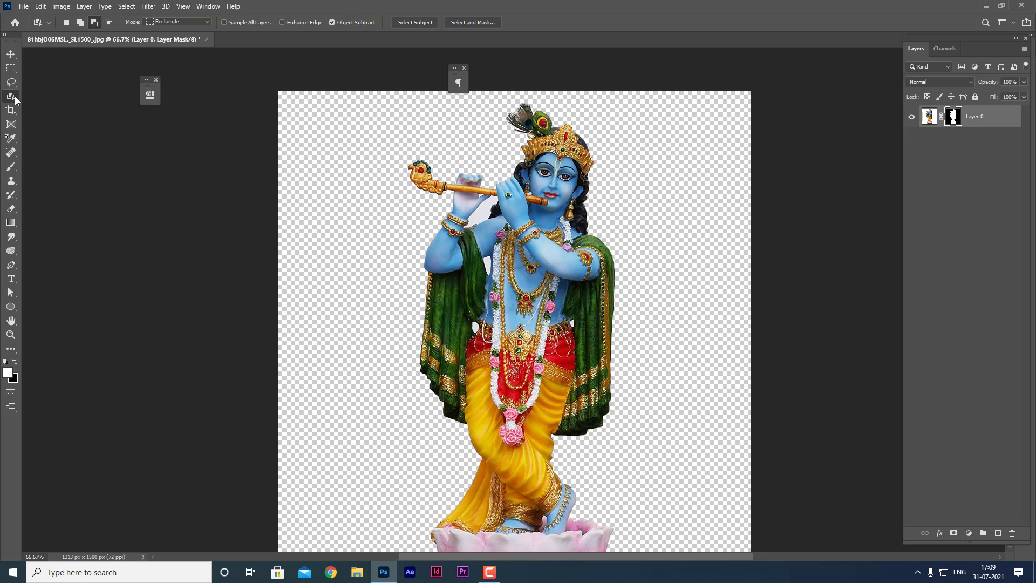
{"action": "right_click", "coordinate": [15, 100]}
{"action": "left_click", "coordinate": [62, 116]}
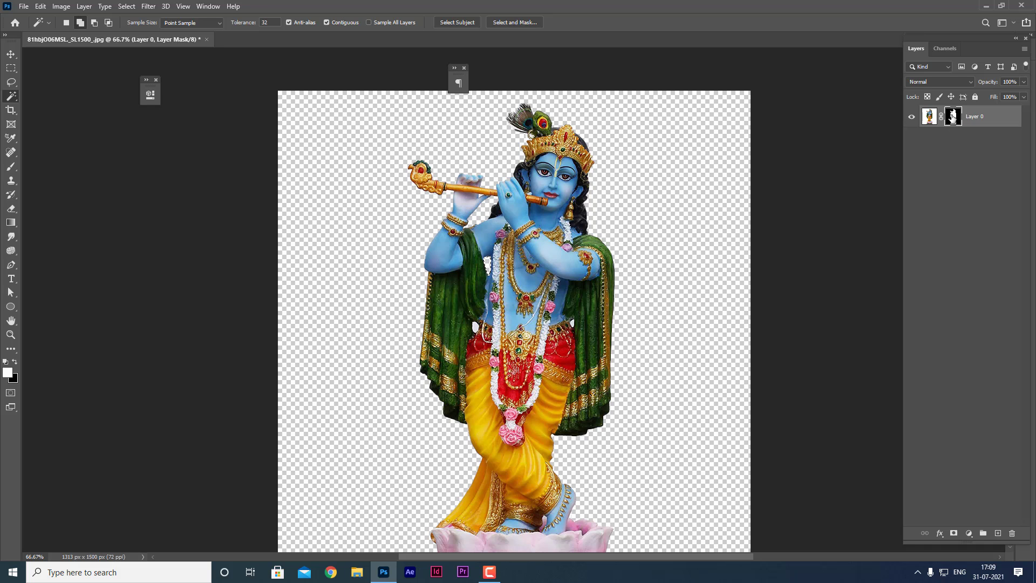
{"action": "scroll", "coordinate": [647, 400], "scroll_direction": "down", "scroll_amount": 3}
{"action": "scroll", "coordinate": [637, 363], "scroll_direction": "down", "scroll_amount": 2}
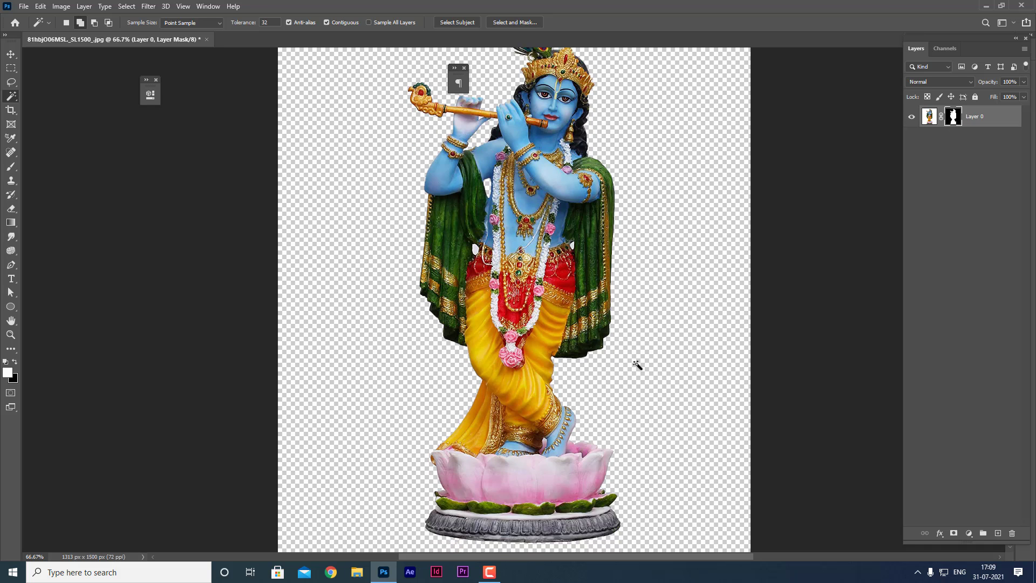
{"action": "key", "text": "ctrl+minus"}
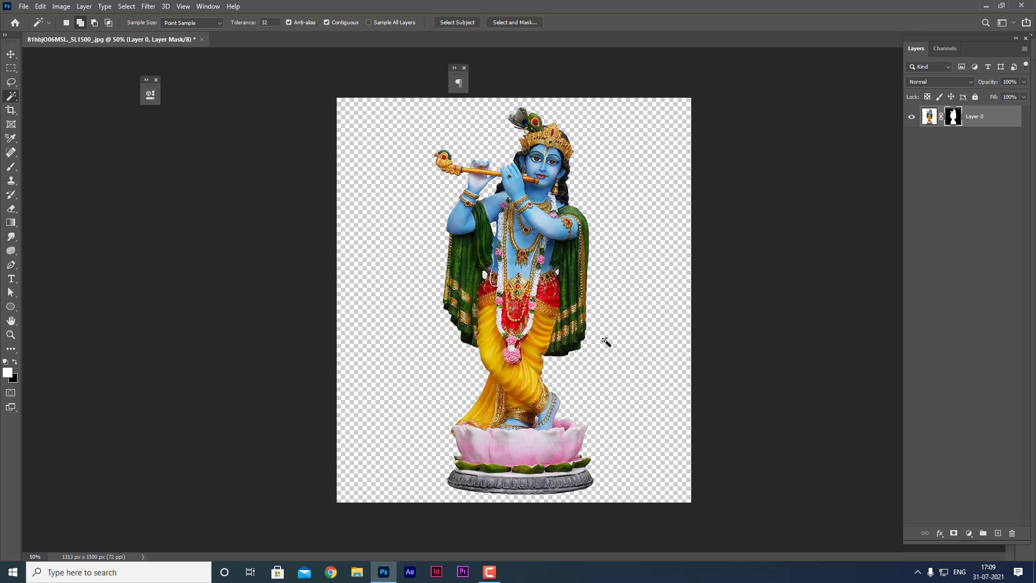
{"action": "key", "text": "ctrl+plus"}
{"action": "key", "text": "ctrl+minus"}
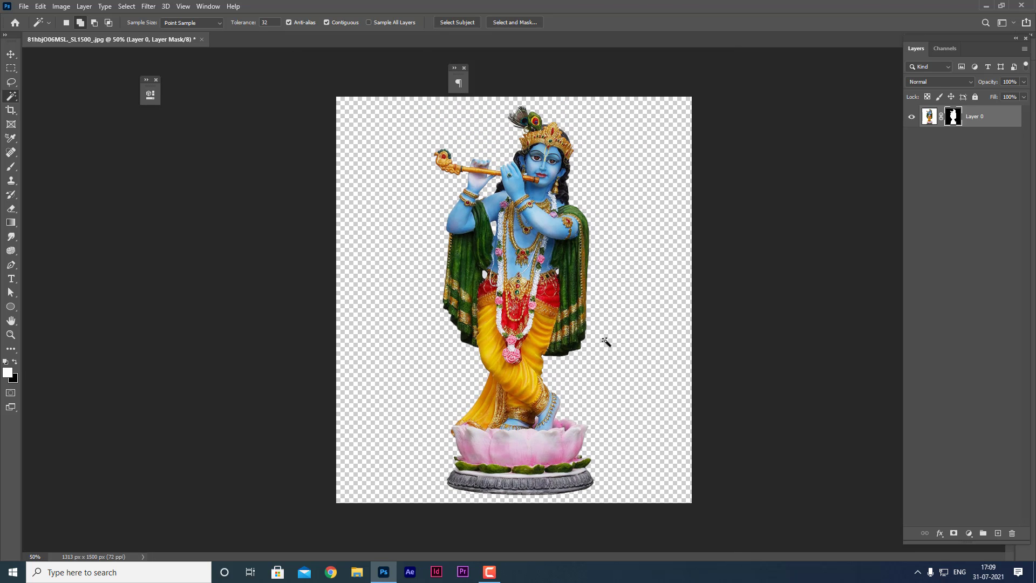
{"action": "key", "text": "ctrl+plus"}
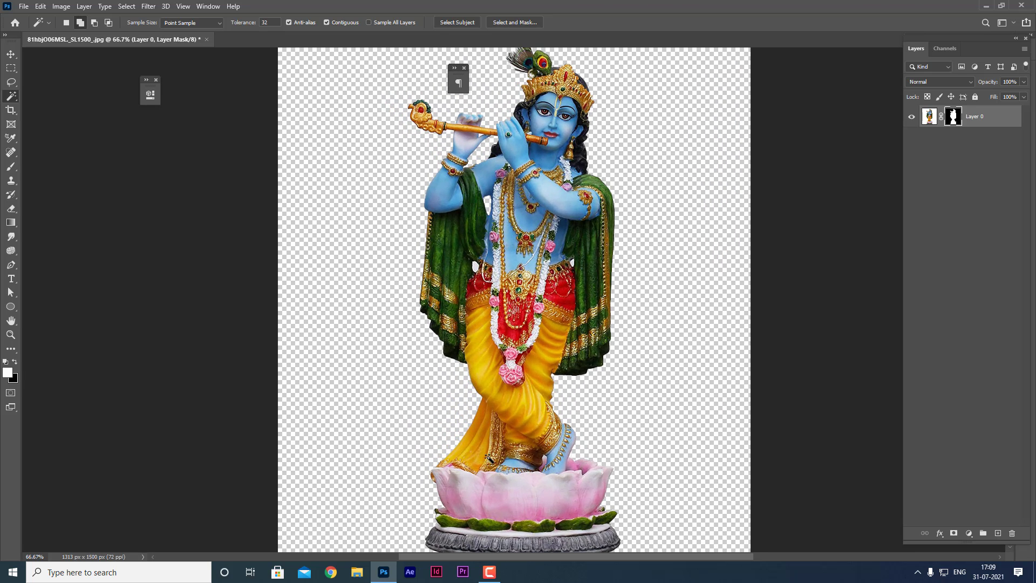
{"action": "key", "text": "ctrl+minus"}
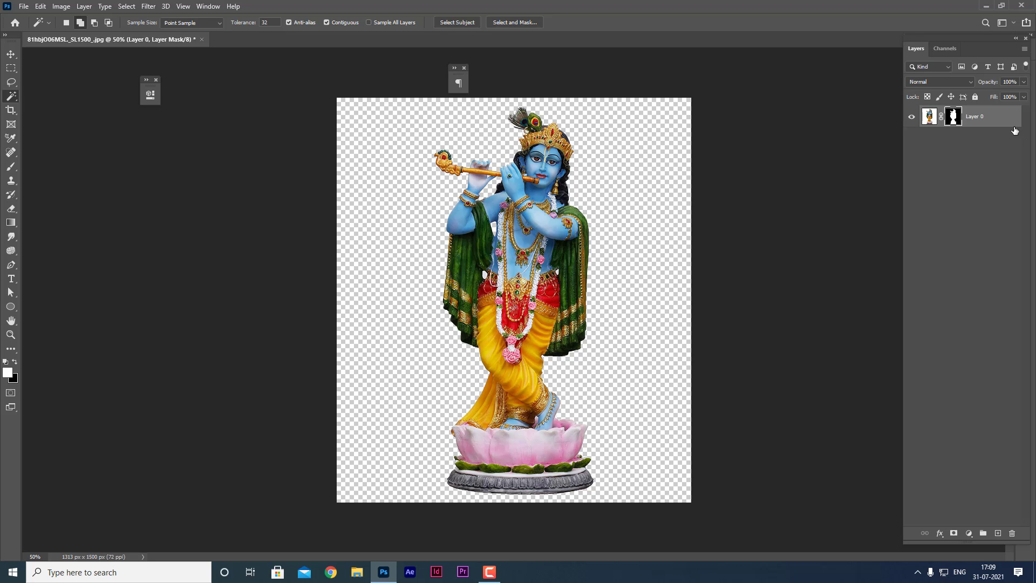
{"action": "right_click", "coordinate": [953, 116]}
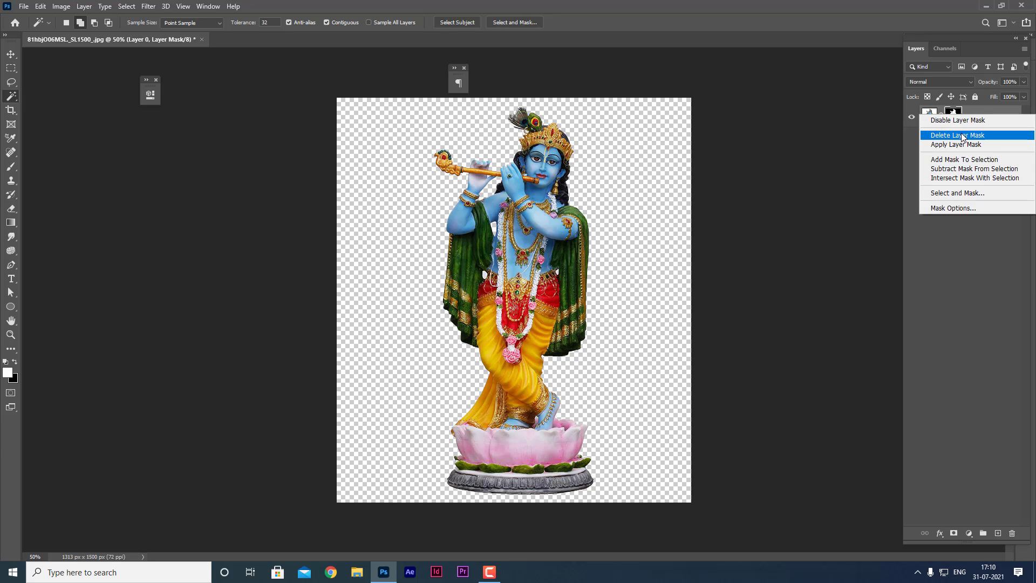
{"action": "left_click", "coordinate": [957, 119]}
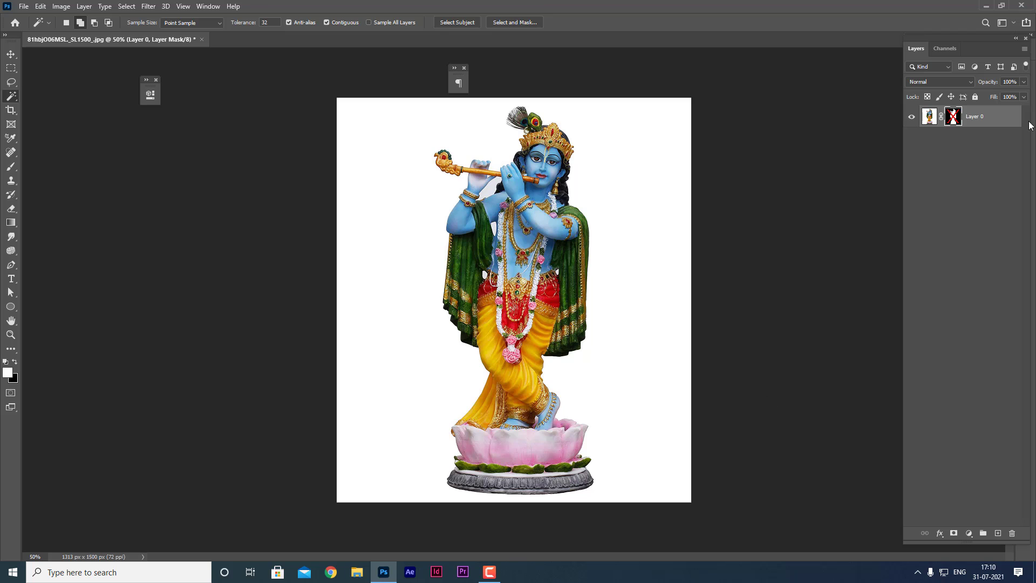
{"action": "right_click", "coordinate": [953, 116]}
{"action": "left_click", "coordinate": [953, 119]}
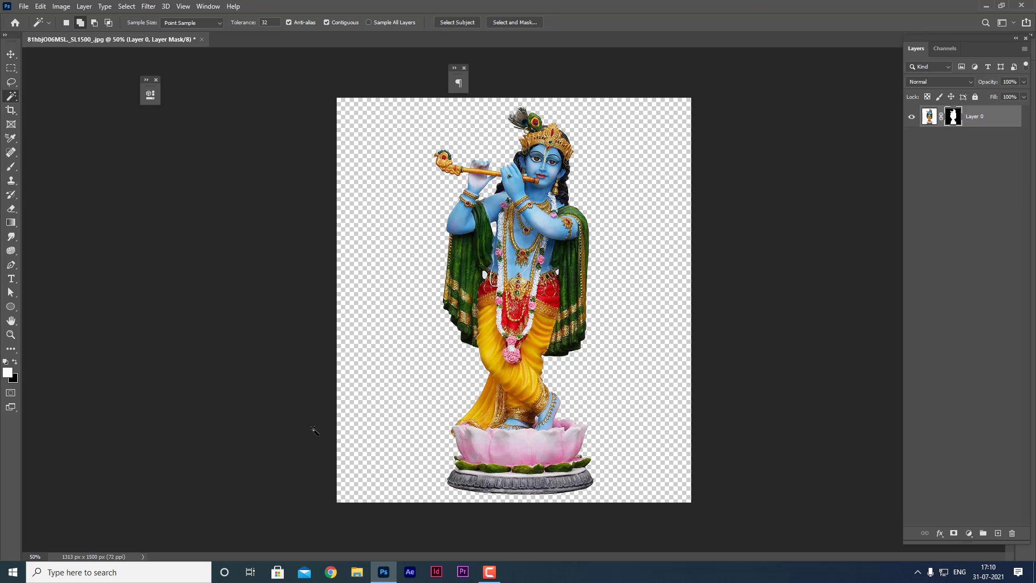
Step: Open the blonde woman's portrait 71Z2rp.jpg from the class 2 folder
{"action": "left_click", "coordinate": [22, 6]}
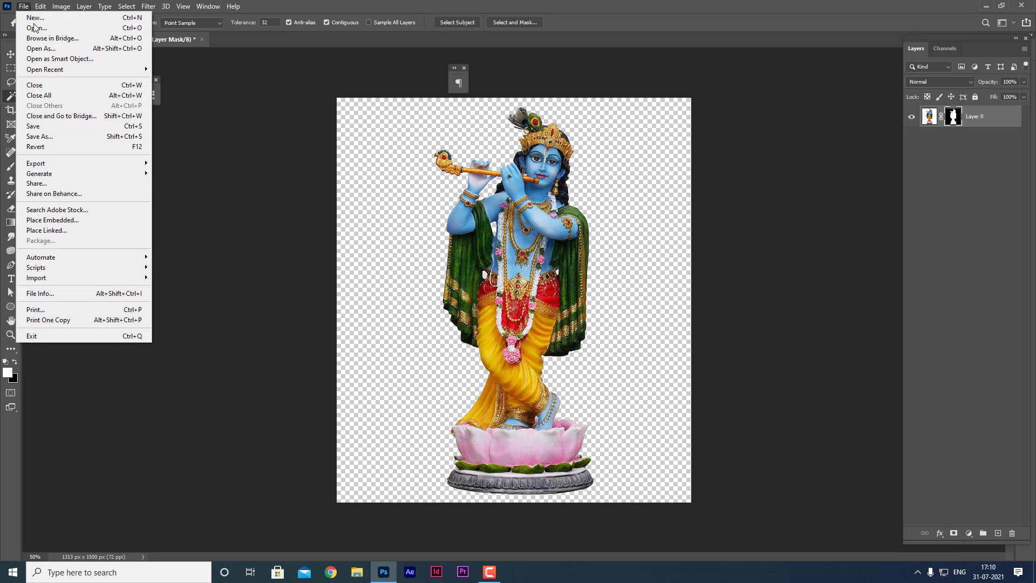
{"action": "left_click", "coordinate": [38, 28]}
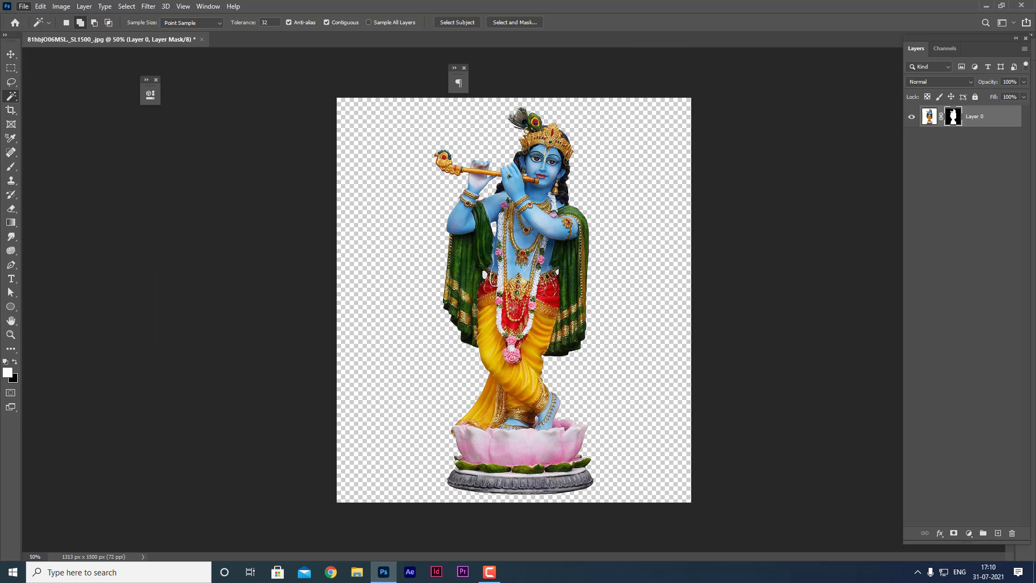
{"action": "scroll", "coordinate": [487, 132], "scroll_direction": "down", "scroll_amount": 3}
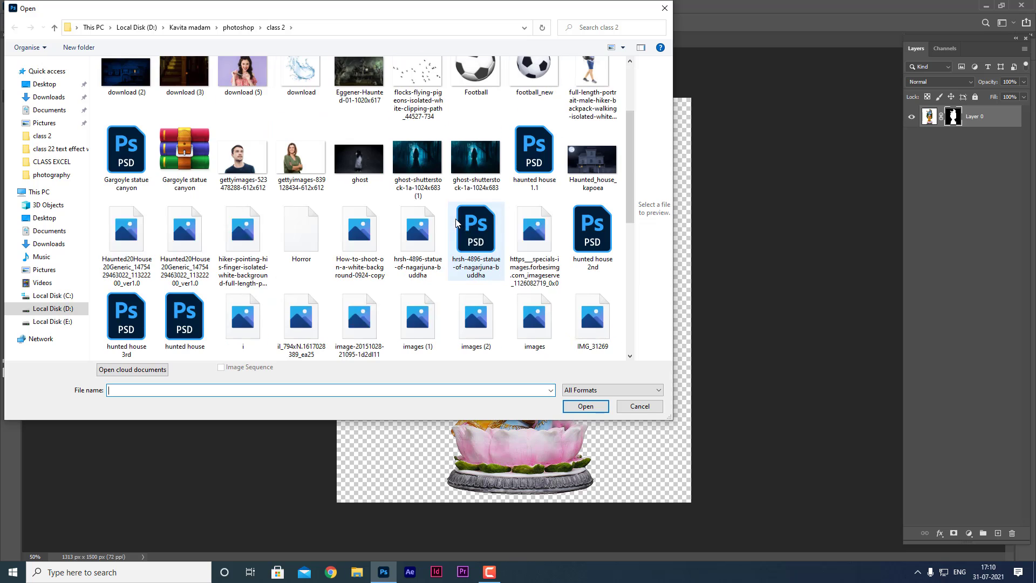
{"action": "scroll", "coordinate": [286, 194], "scroll_direction": "down", "scroll_amount": 2}
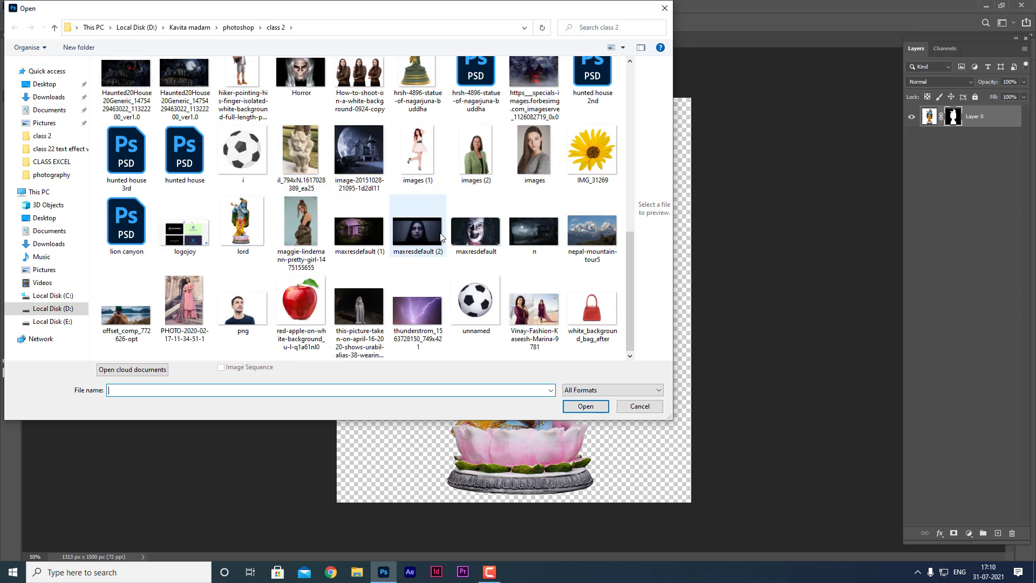
{"action": "scroll", "coordinate": [257, 228], "scroll_direction": "up", "scroll_amount": 5}
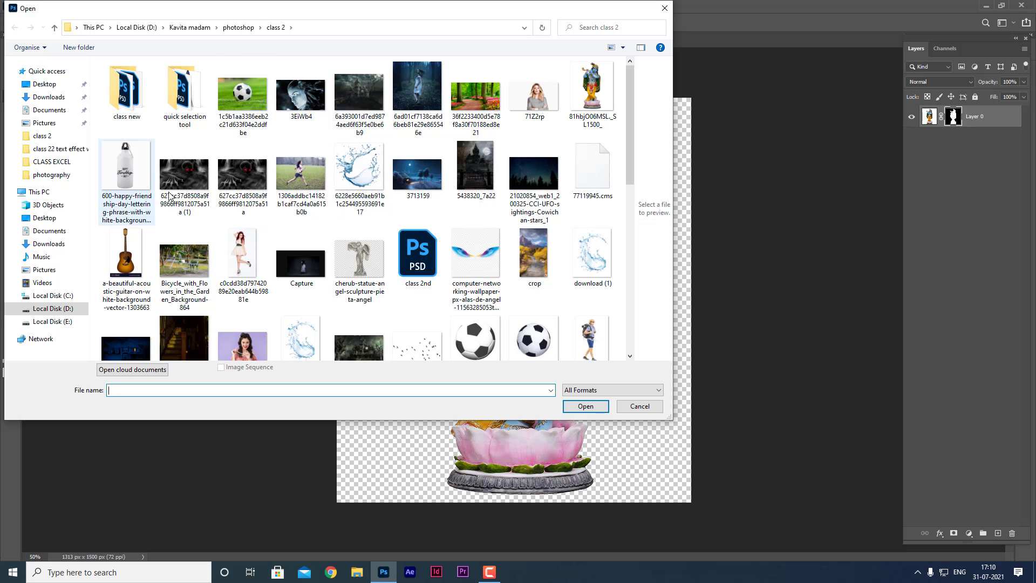
{"action": "double_click", "coordinate": [542, 101]}
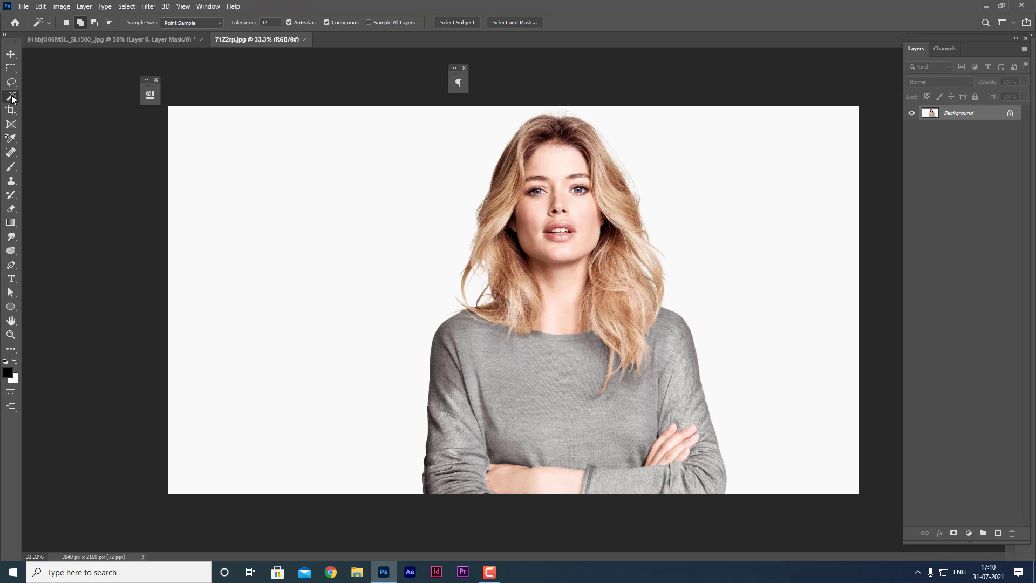
Step: Magic-wand the white background around the woman and hide it with a layer mask
{"action": "right_click", "coordinate": [11, 97]}
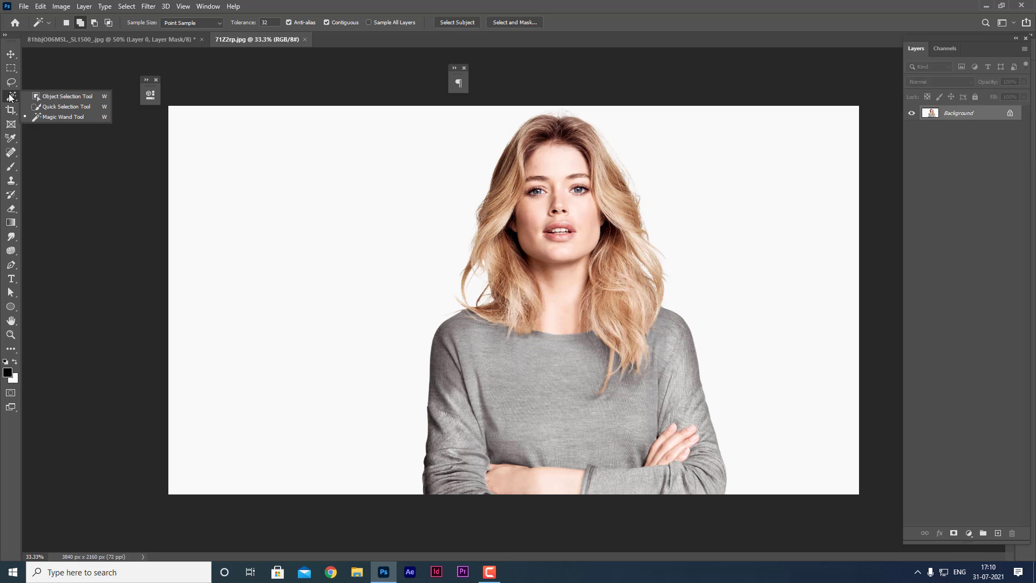
{"action": "left_click", "coordinate": [60, 116]}
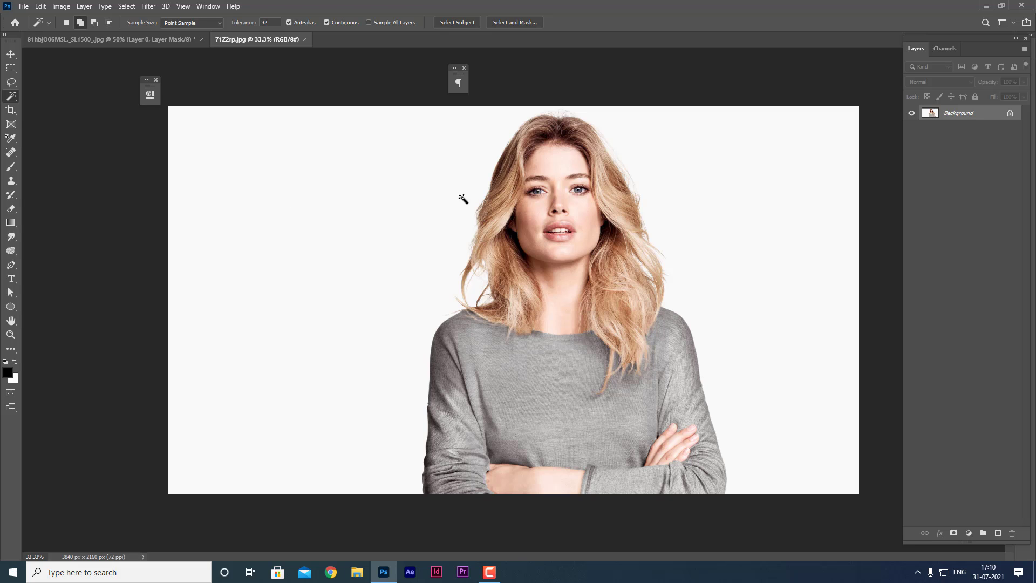
{"action": "left_click", "coordinate": [446, 173]}
{"action": "left_click", "coordinate": [953, 533]}
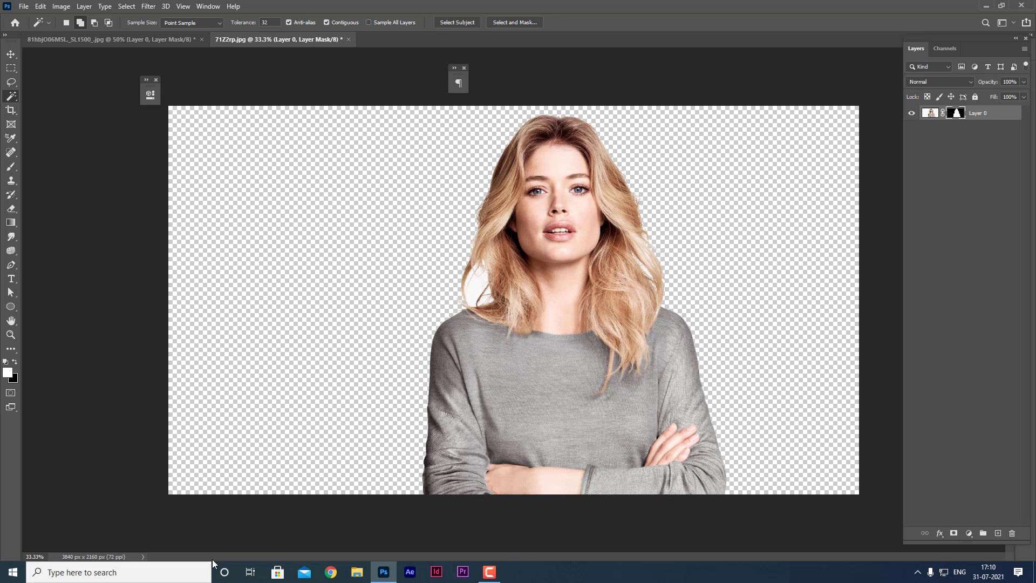
Step: At 50% zoom, select the white patch beside the hair and delete it in the mask
{"action": "key", "text": "ctrl+plus"}
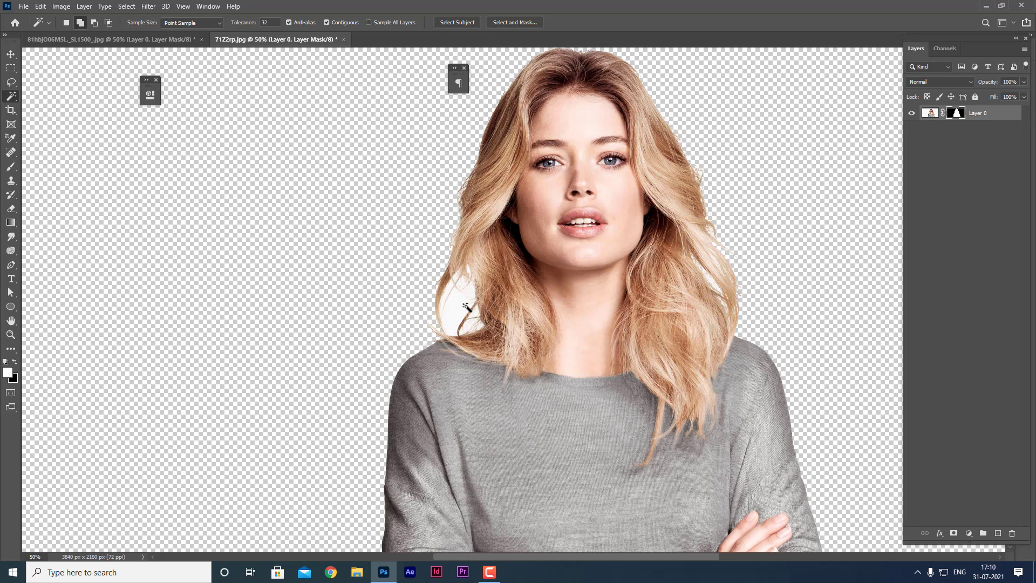
{"action": "left_click", "coordinate": [464, 304]}
{"action": "key", "text": "Delete"}
{"action": "key", "text": "ctrl+d"}
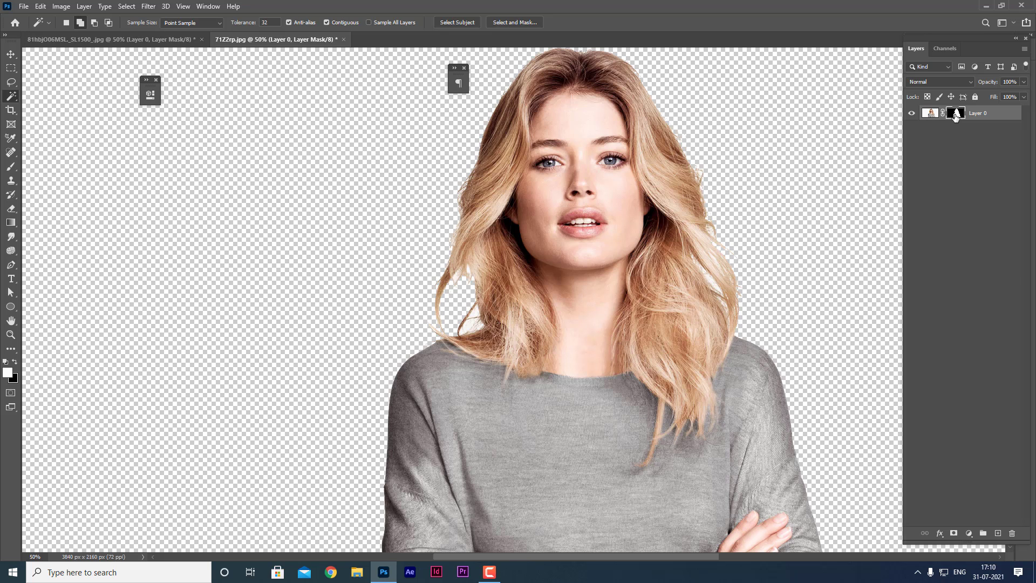
Step: Reselect the patch beside the hair, fill it in the mask, deselect and zoom out
{"action": "left_click", "coordinate": [708, 279]}
{"action": "key", "text": "alt+BackSpace"}
{"action": "key", "text": "ctrl+d"}
{"action": "key", "text": "ctrl+minus"}
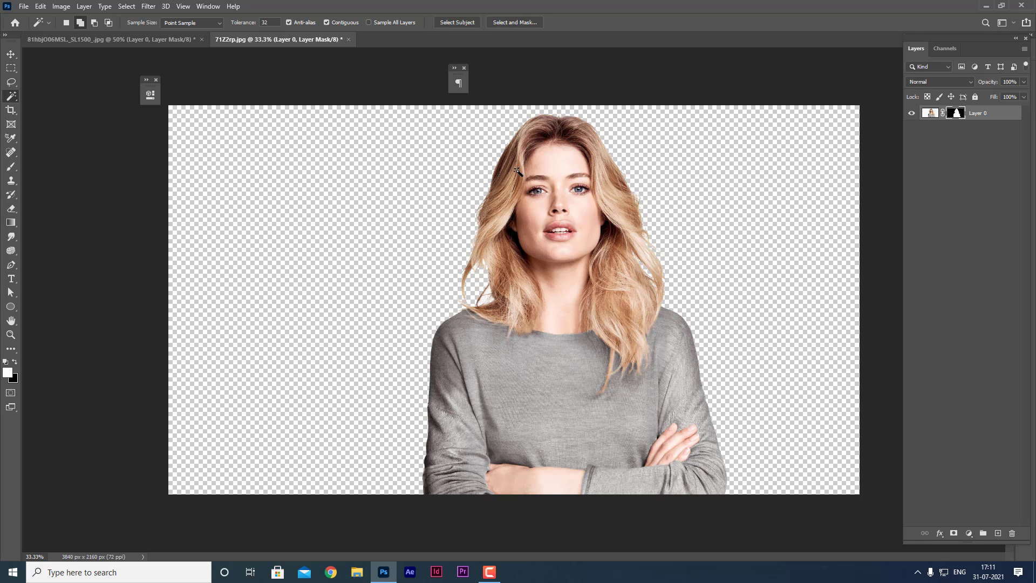
{"action": "left_click", "coordinate": [488, 573]}
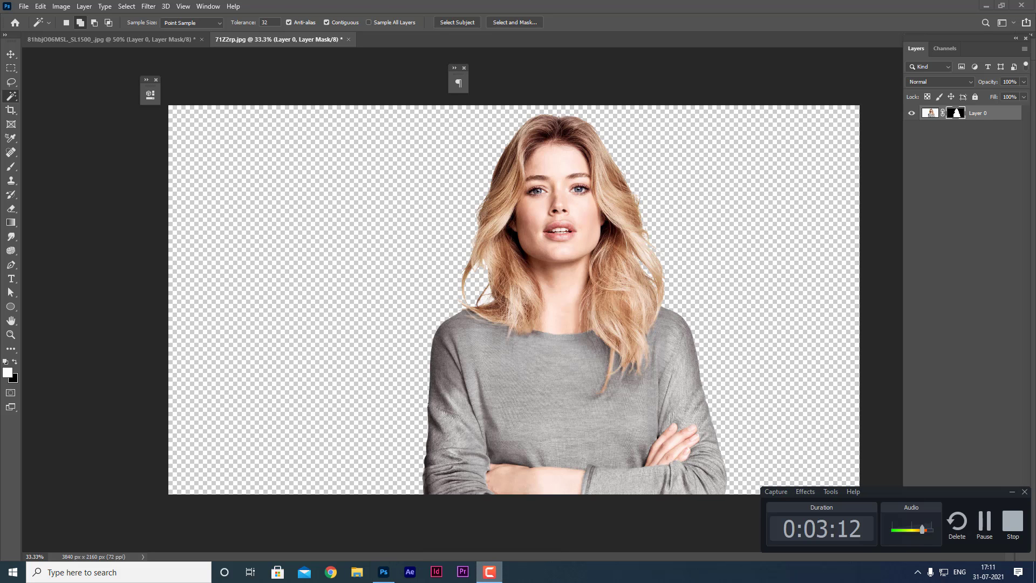